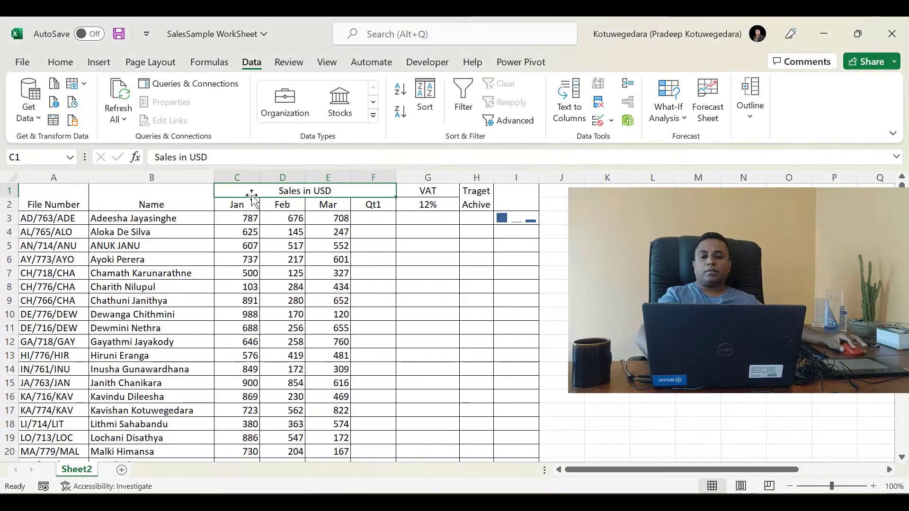
# Insert three blank columns before the Jan, Feb and Mar sales columns
pyautogui.hotkey('ctrl', 'shift', 'Down')
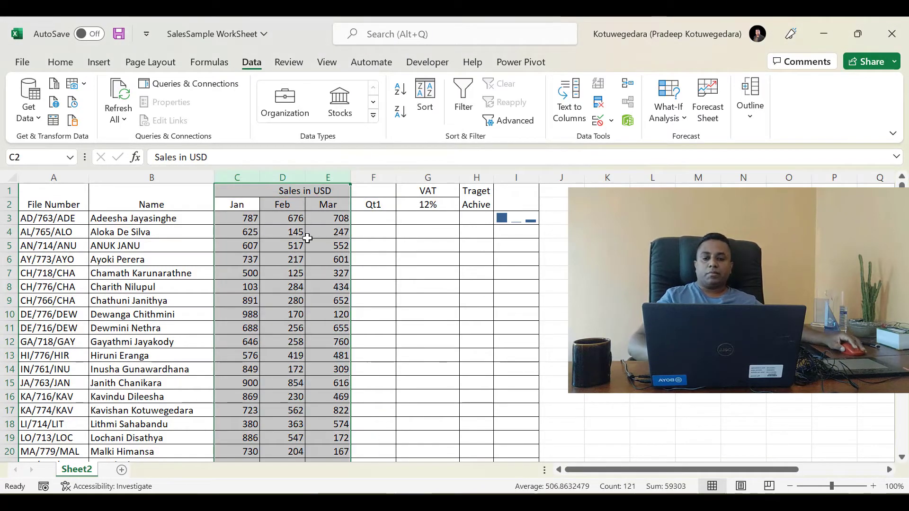
pyautogui.rightClick(307, 237)
pyautogui.click(350, 354)
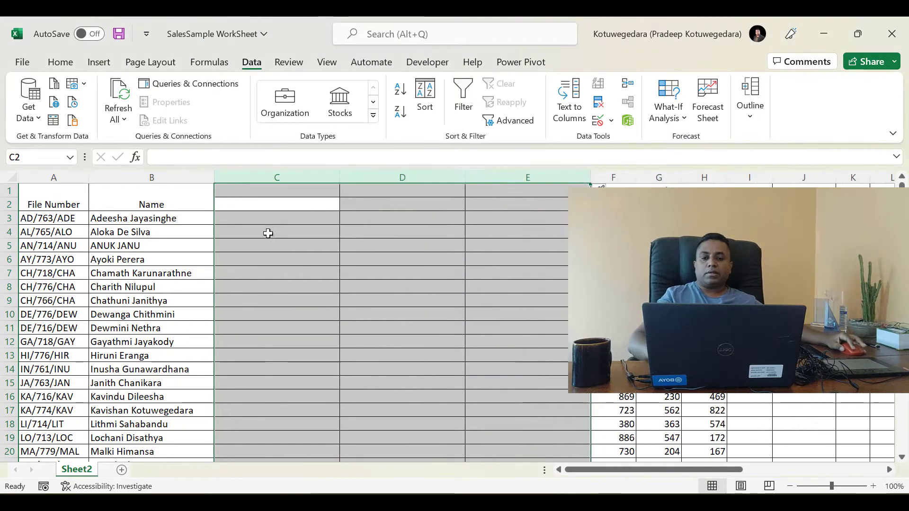
# Enter the formula =LEFT(A3,2) in C3 to extract the first two characters of the file number
pyautogui.click(273, 221)
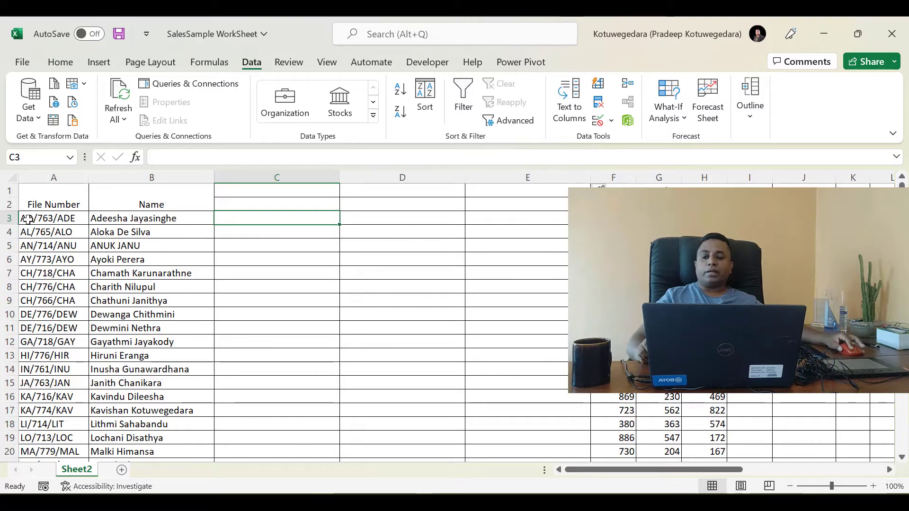
pyautogui.click(27, 219)
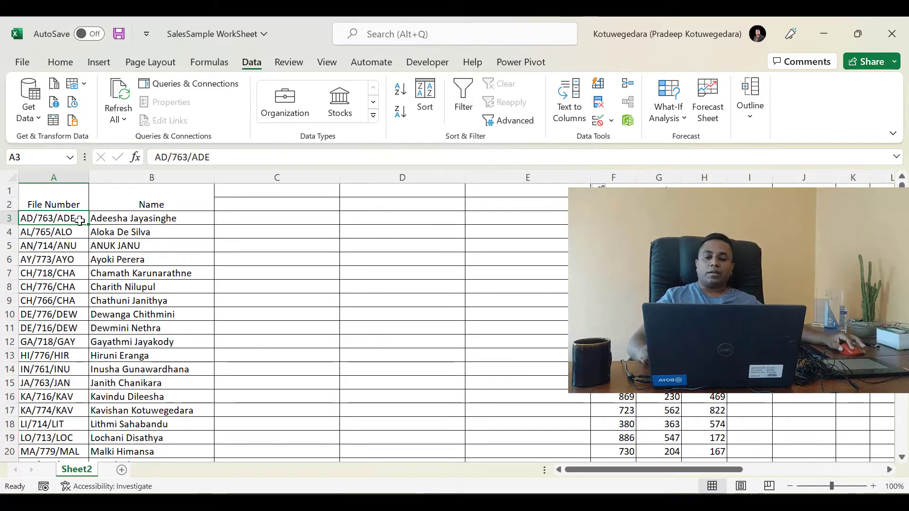
pyautogui.click(224, 223)
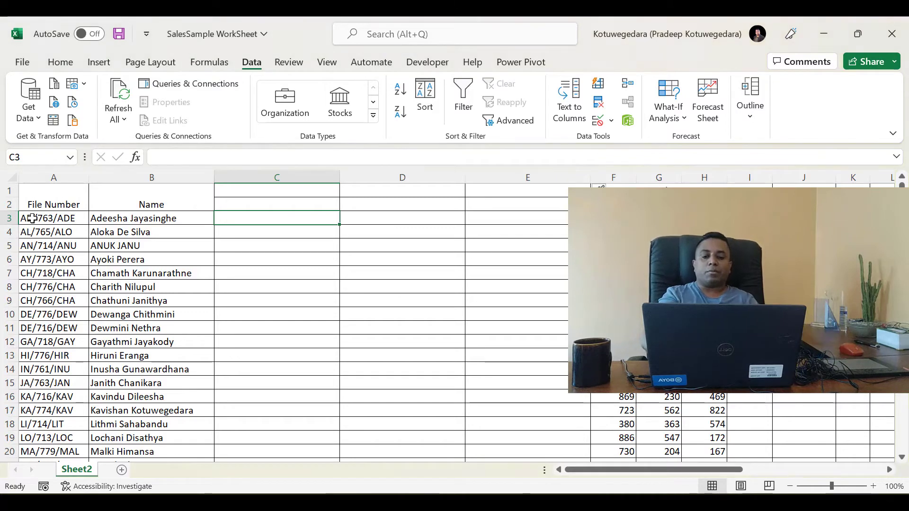
pyautogui.write('=')
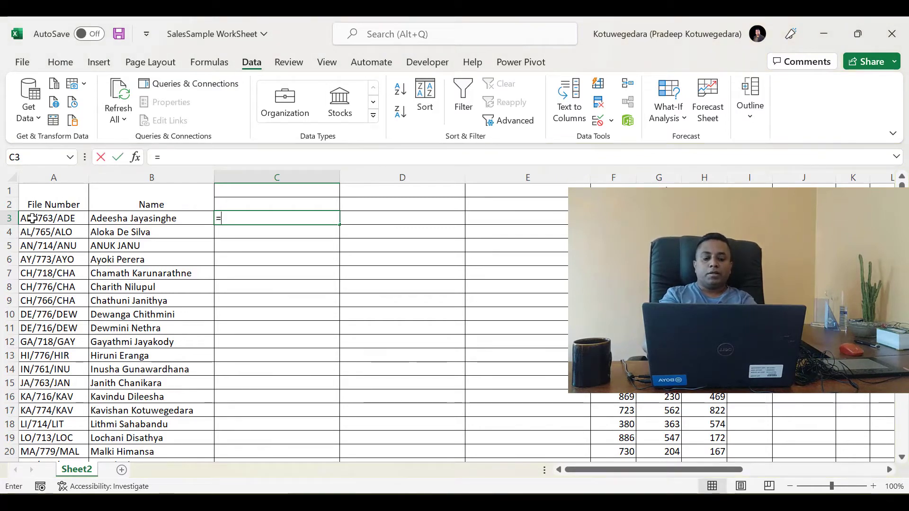
pyautogui.write('left')
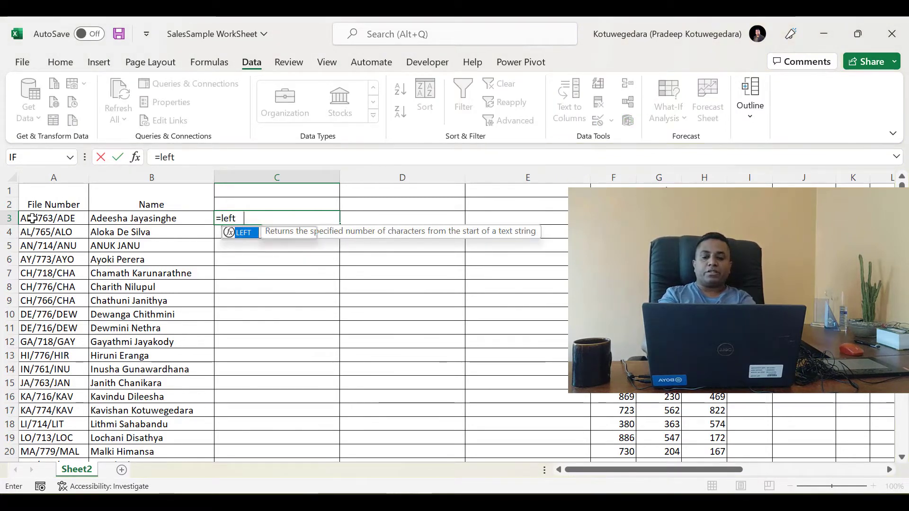
pyautogui.press('Tab')
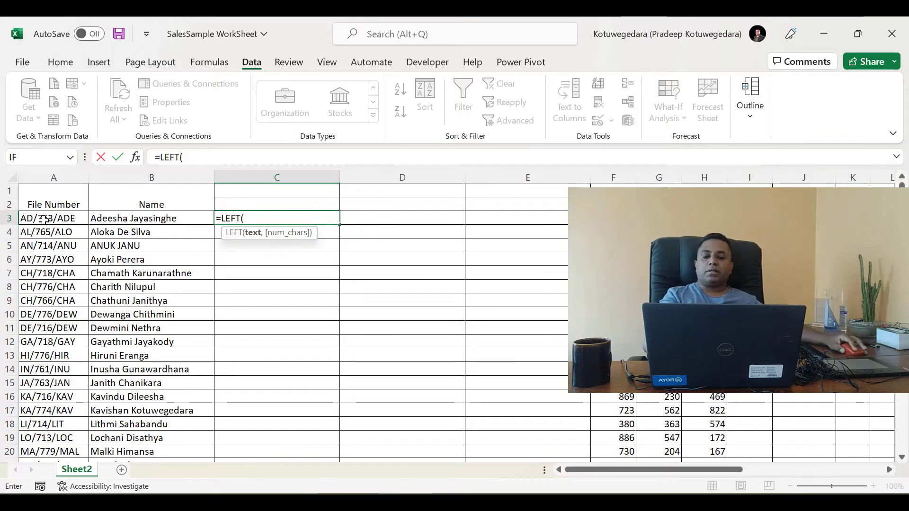
pyautogui.click(29, 219)
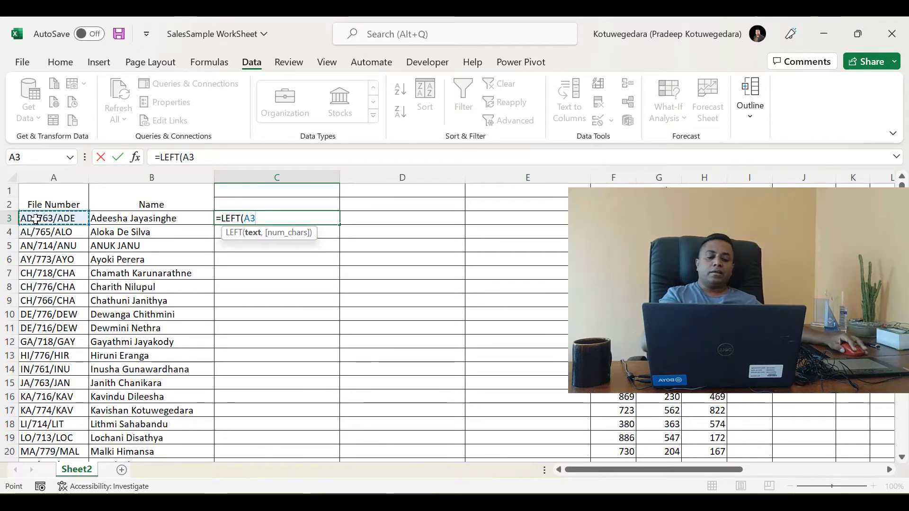
pyautogui.write(',')
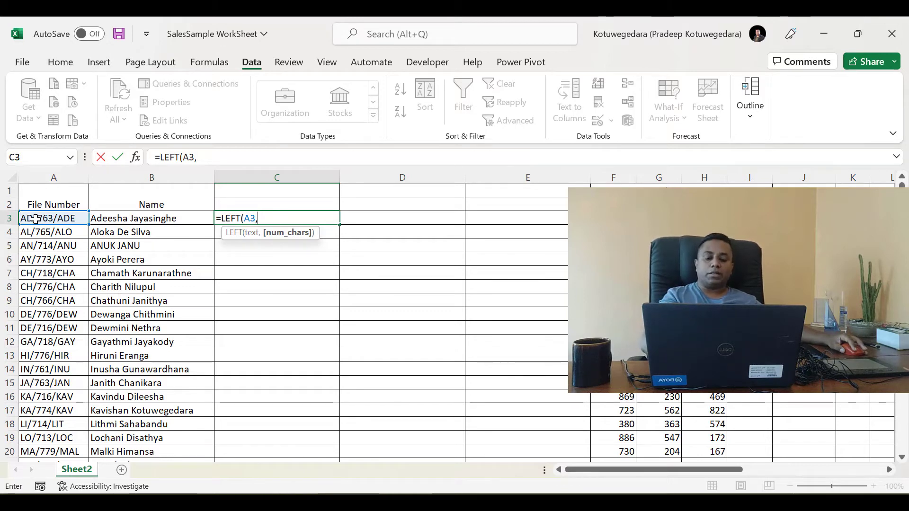
pyautogui.write('2')
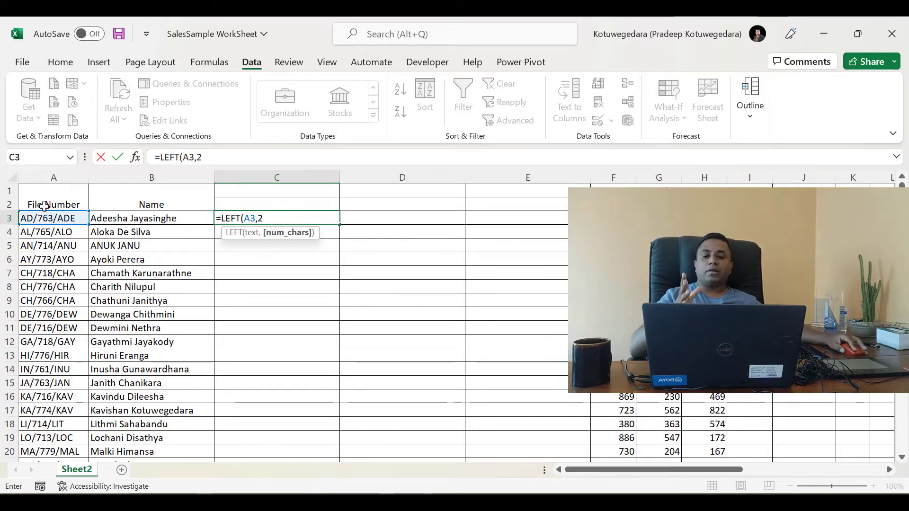
pyautogui.doubleClick(249, 217)
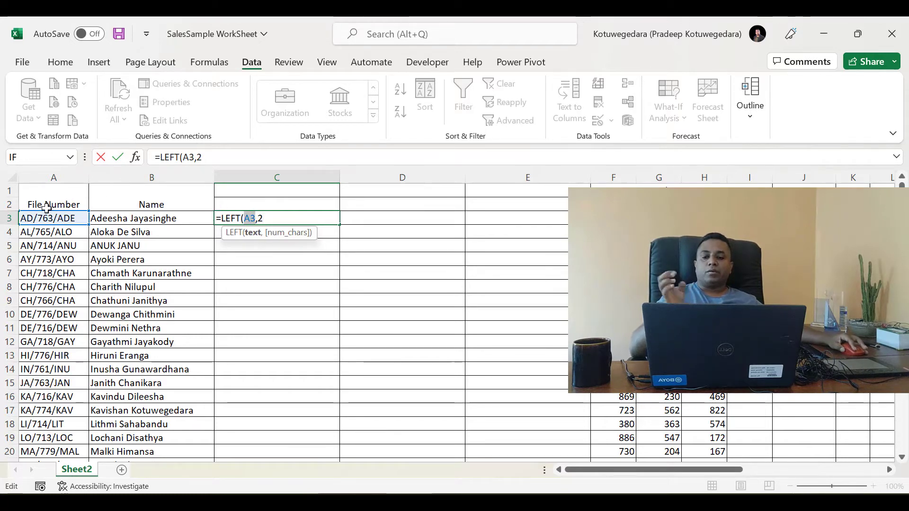
pyautogui.doubleClick(263, 218)
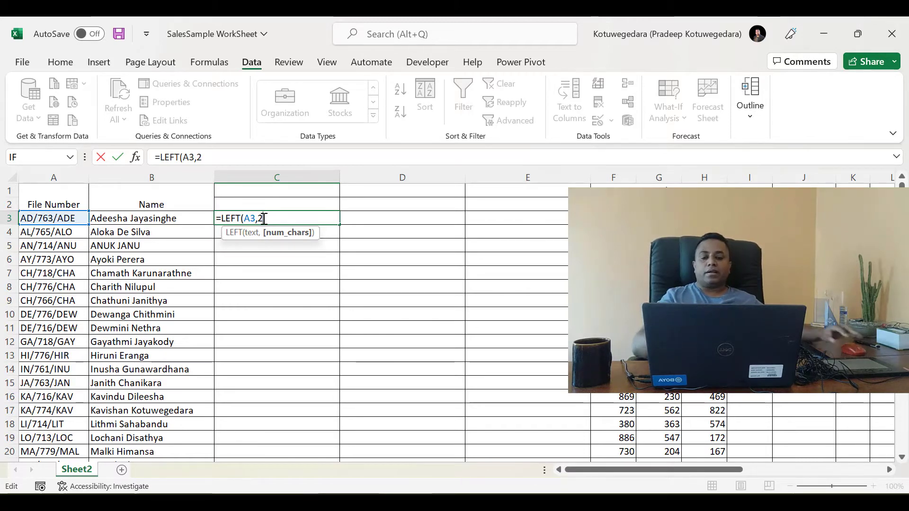
pyautogui.write(')')
pyautogui.press('Return')
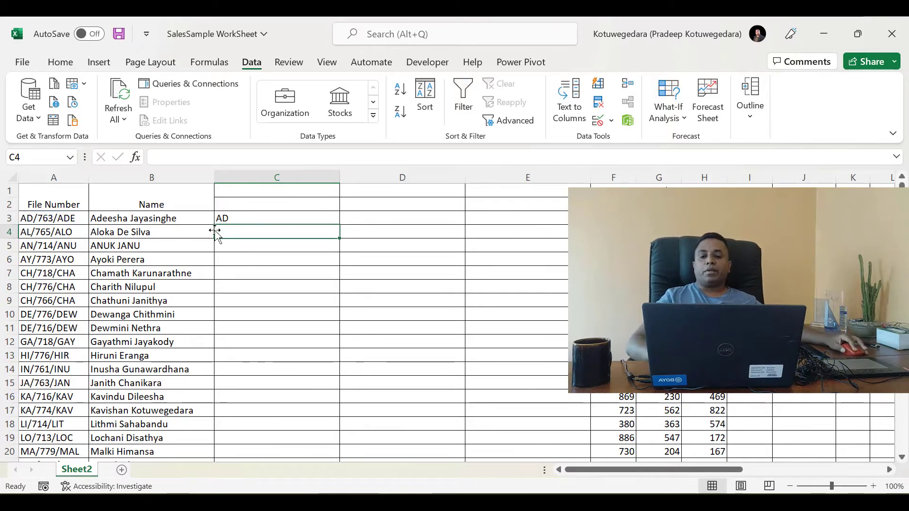
# Fill the LEFT formula from C3 down the column and enter the heading "Left" in C2
pyautogui.click(245, 213)
pyautogui.doubleClick(343, 224)
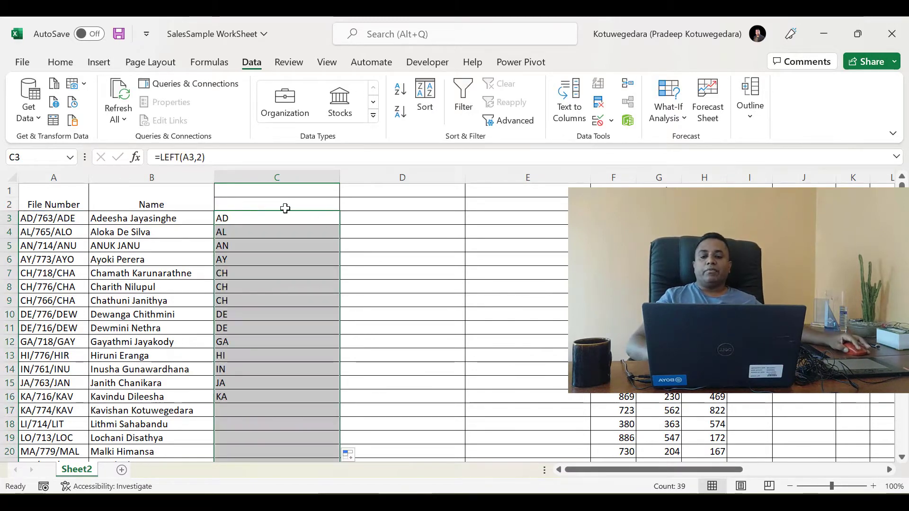
pyautogui.doubleClick(283, 207)
pyautogui.write('Left')
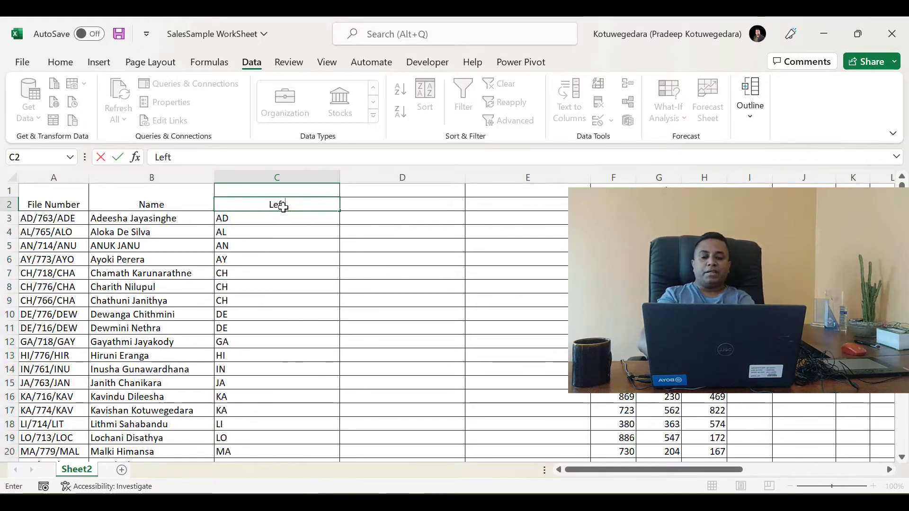
pyautogui.press('Return')
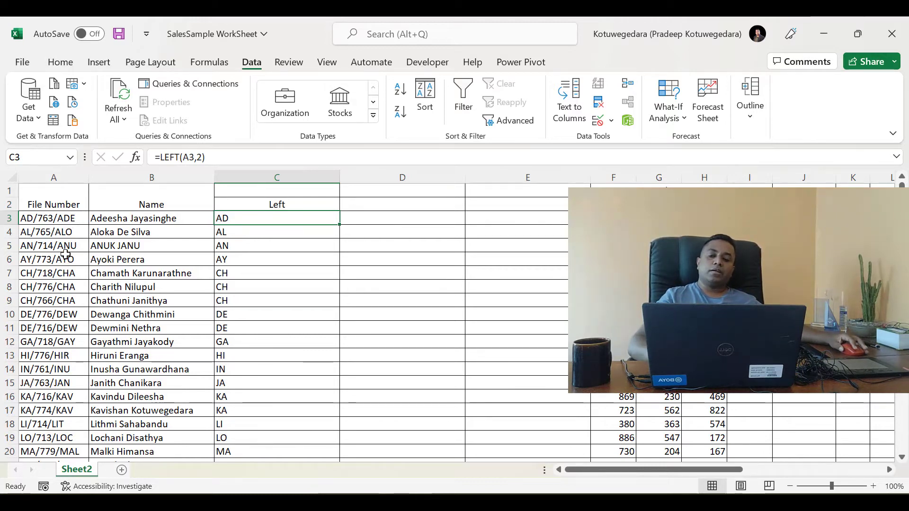
# Enter the heading "right" in D2
pyautogui.click(351, 204)
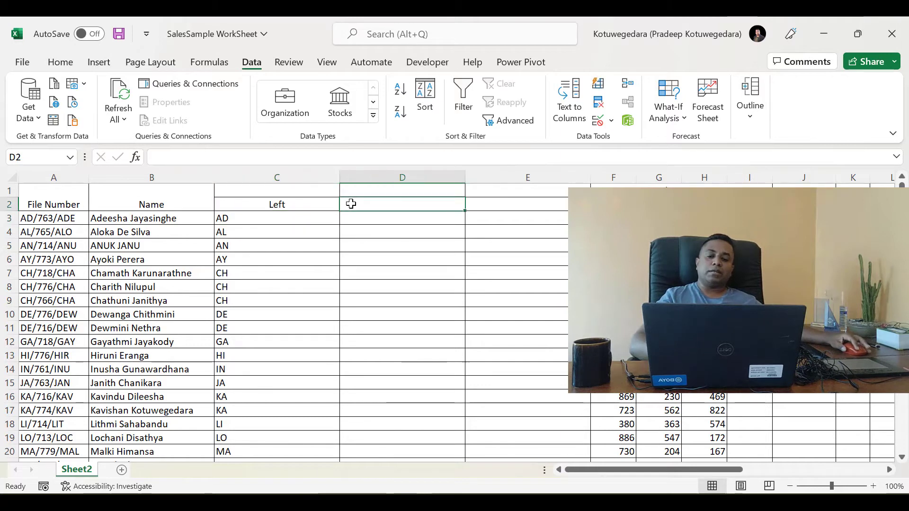
pyautogui.write('right')
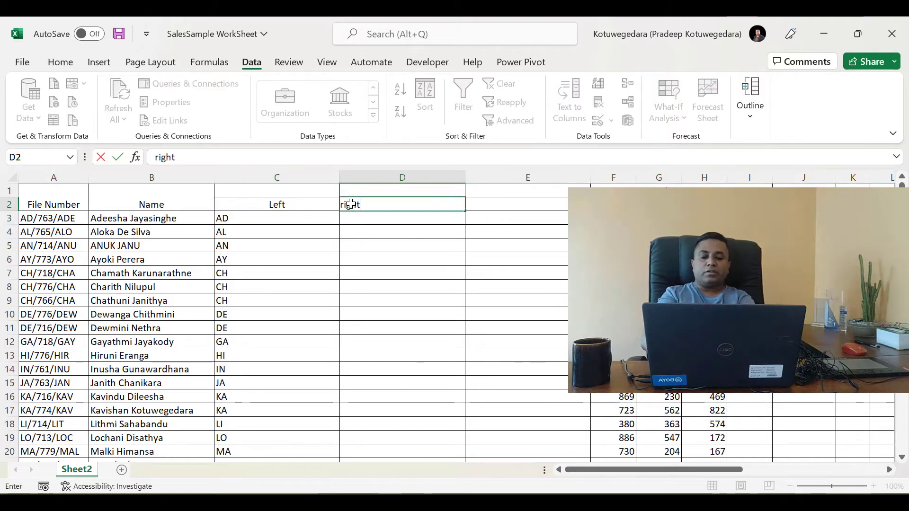
pyautogui.press('Return')
# Enter =RIGHT(A3,3) in D3 to extract the file number's last three characters, and fill it down the column
pyautogui.write('=rign')
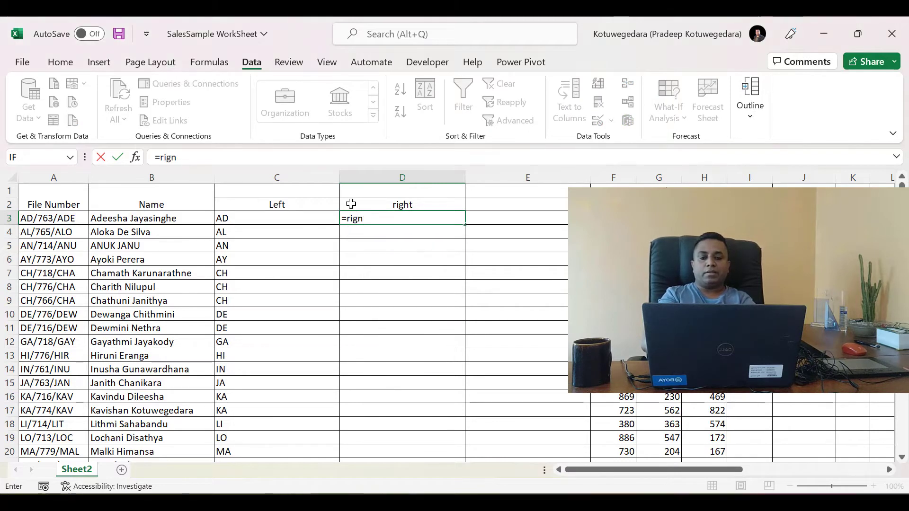
pyautogui.press('BackSpace')
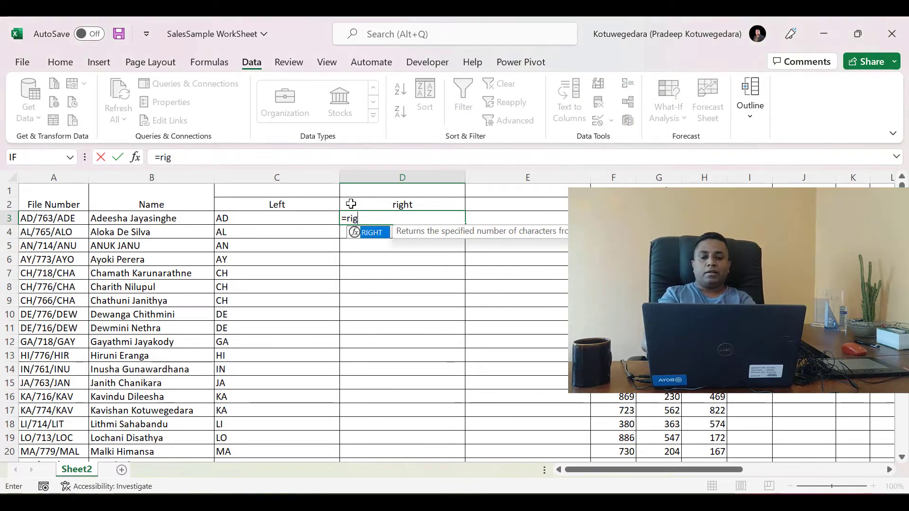
pyautogui.press('Tab')
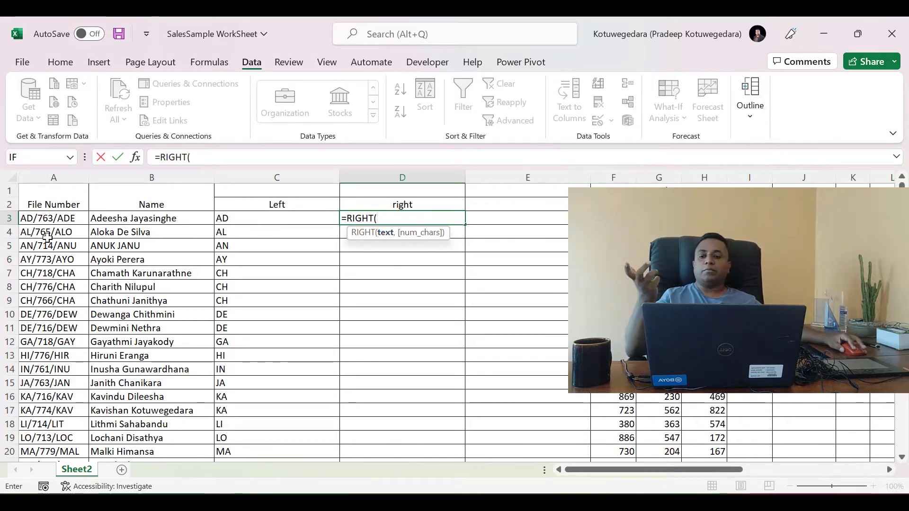
pyautogui.click(60, 220)
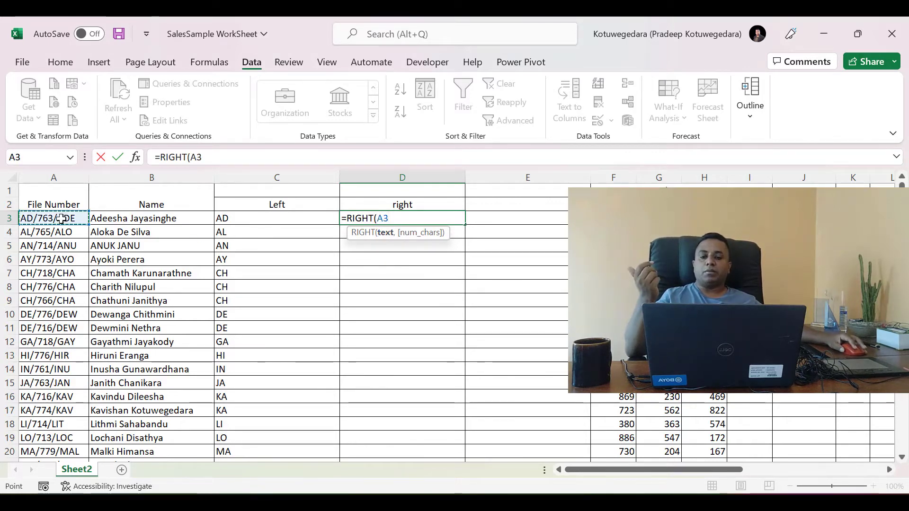
pyautogui.write(',')
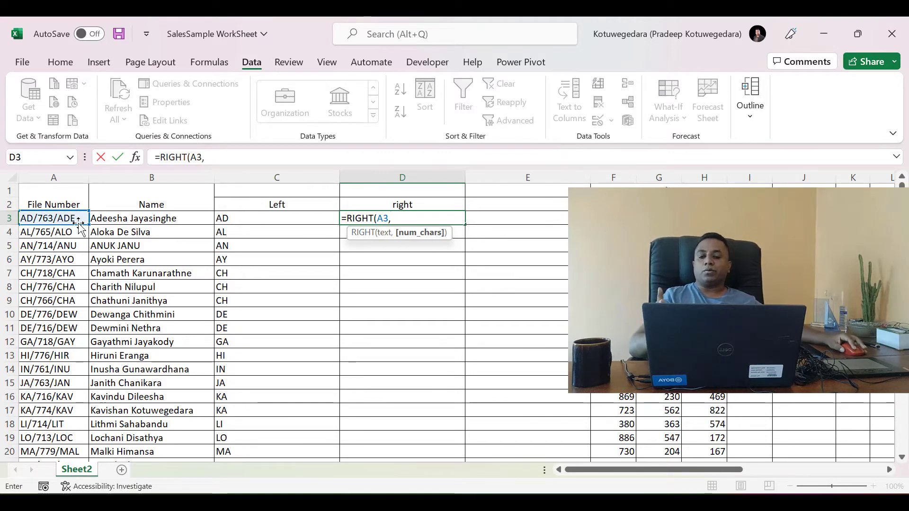
pyautogui.write('3')
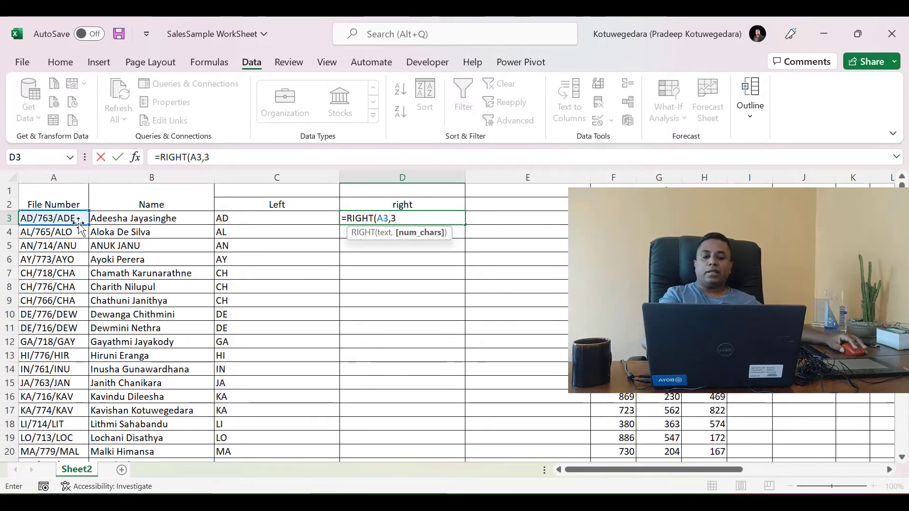
pyautogui.press('Return')
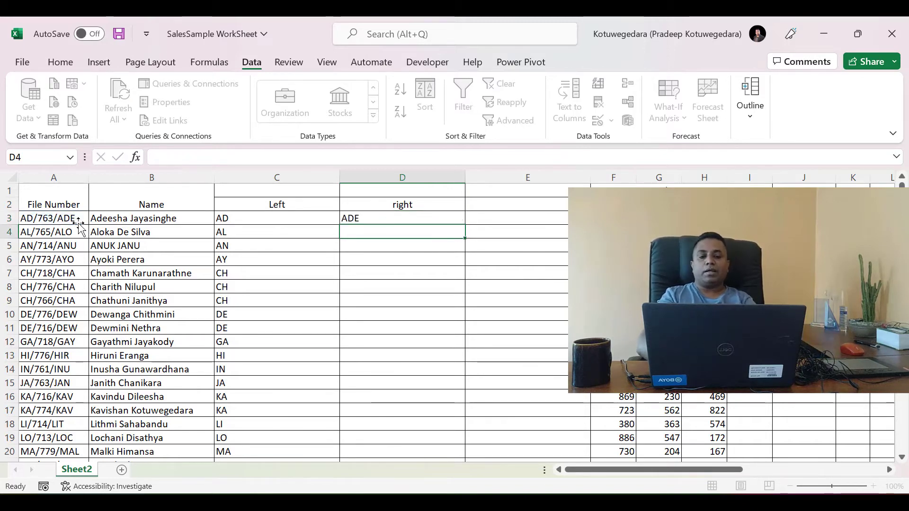
pyautogui.click(385, 219)
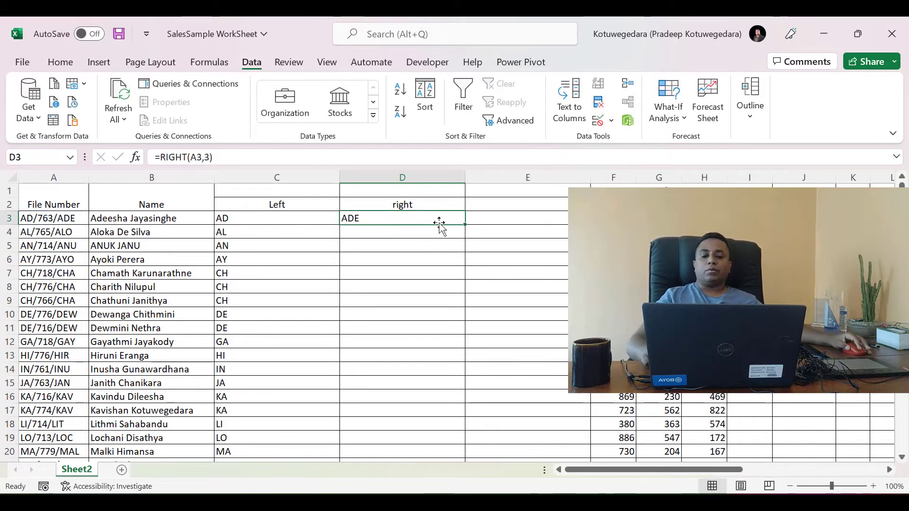
pyautogui.doubleClick(467, 223)
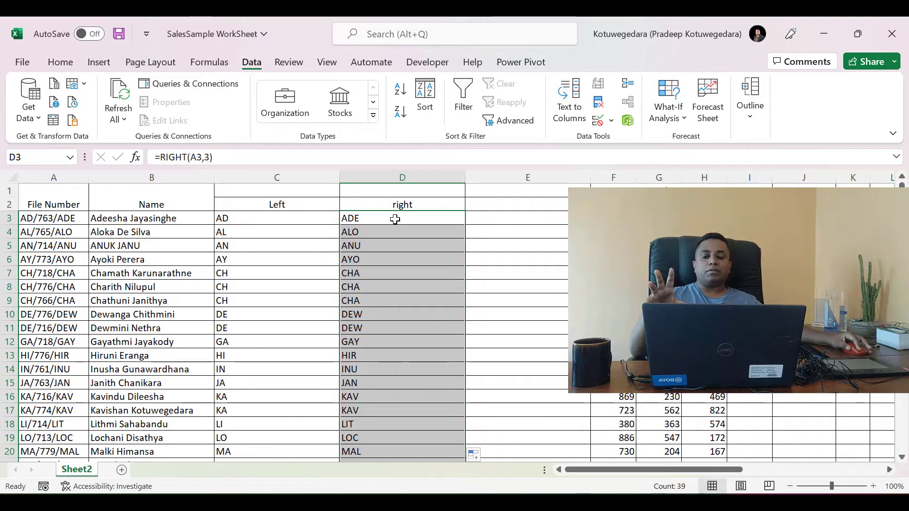
# Change the number of characters in C3's LEFT formula to 5
pyautogui.click(294, 217)
pyautogui.doubleClick(255, 221)
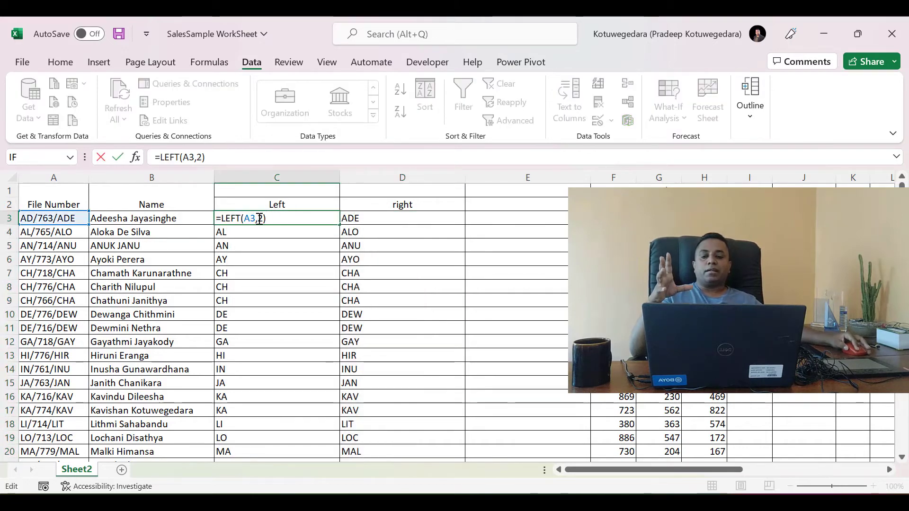
pyautogui.click(257, 219)
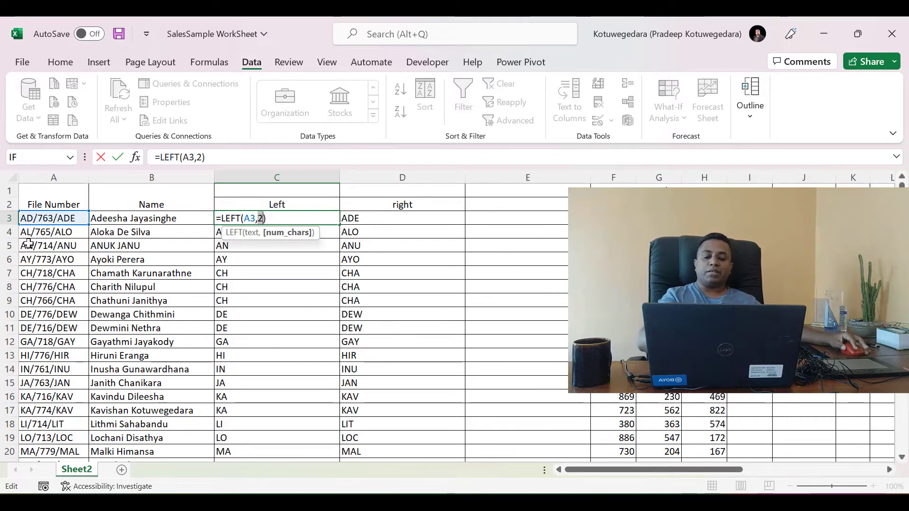
pyautogui.write('5')
pyautogui.press('Return')
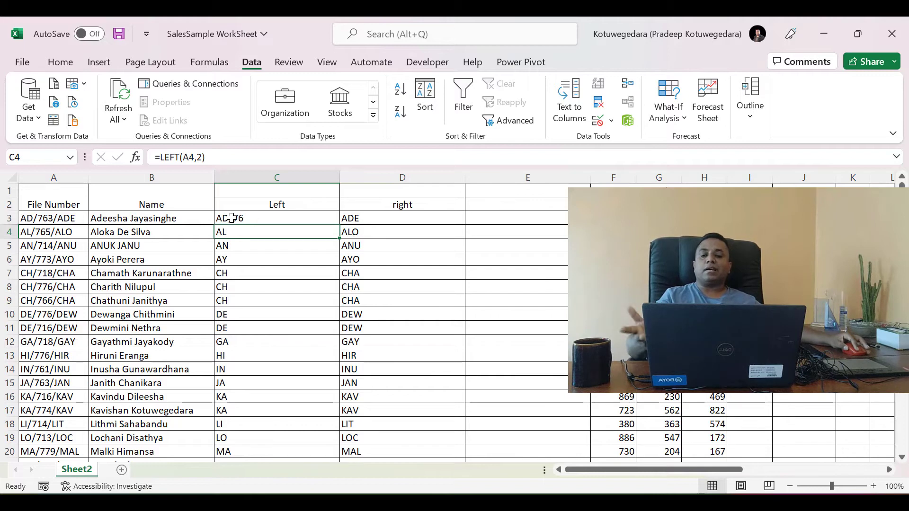
# Set the number of characters in C3's LEFT formula back to 2
pyautogui.click(232, 218)
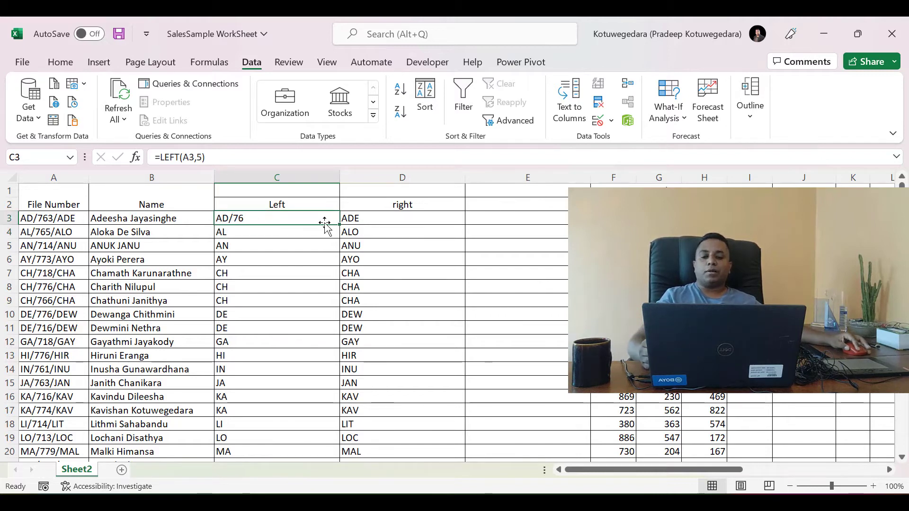
pyautogui.doubleClick(289, 217)
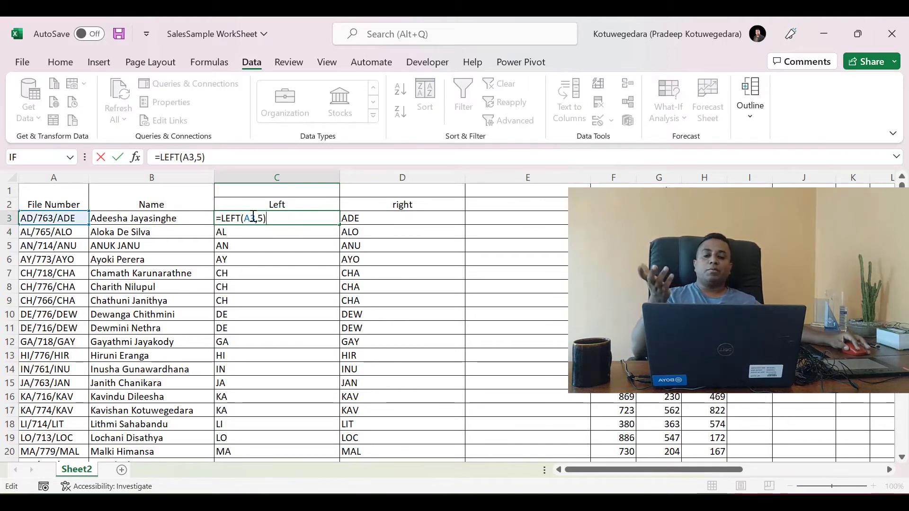
pyautogui.doubleClick(263, 218)
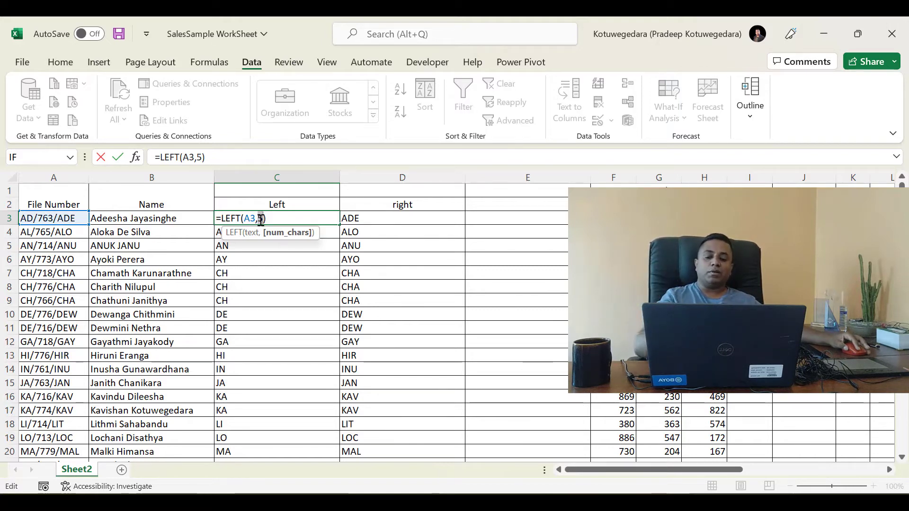
pyautogui.write('2')
pyautogui.press('Return')
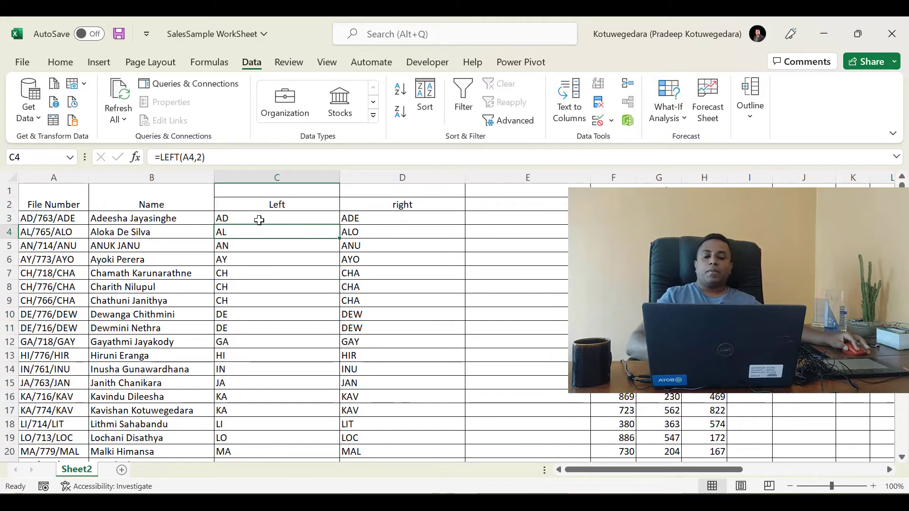
# Enter the heading "mid" in E2
pyautogui.click(260, 220)
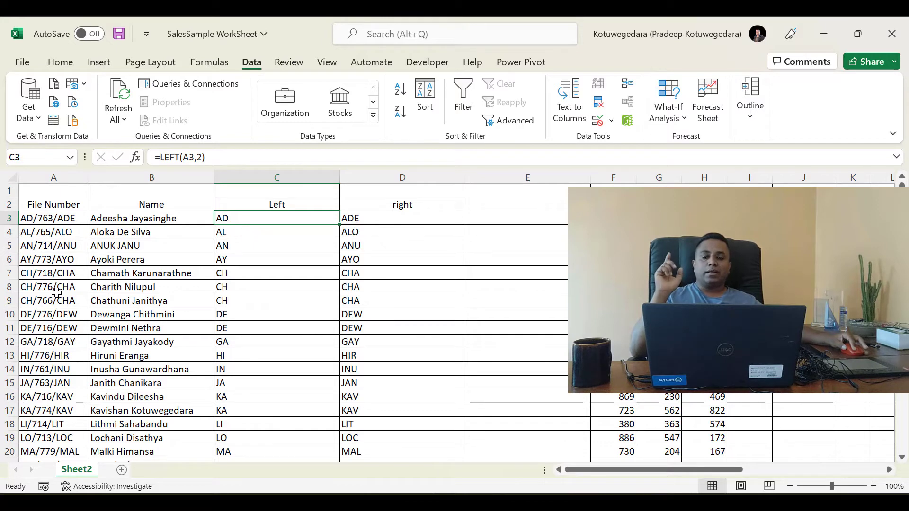
pyautogui.click(484, 209)
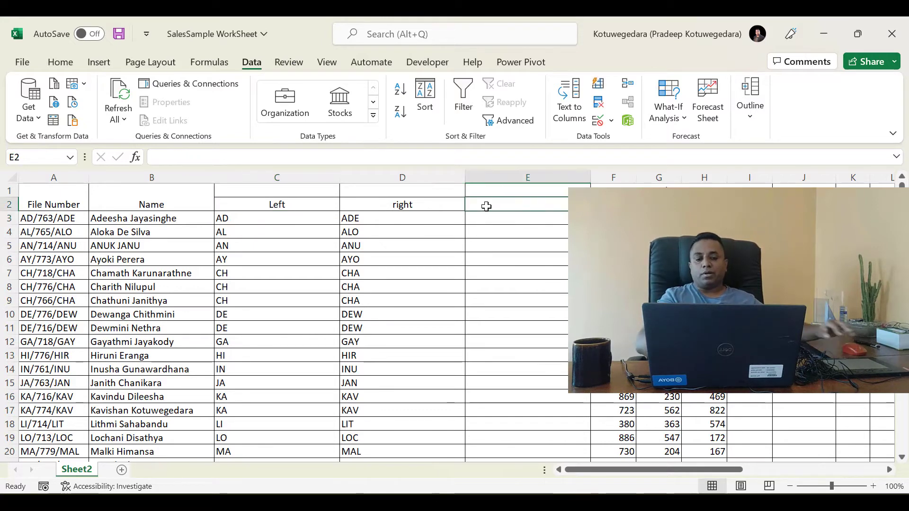
pyautogui.write('mid')
pyautogui.press('Return')
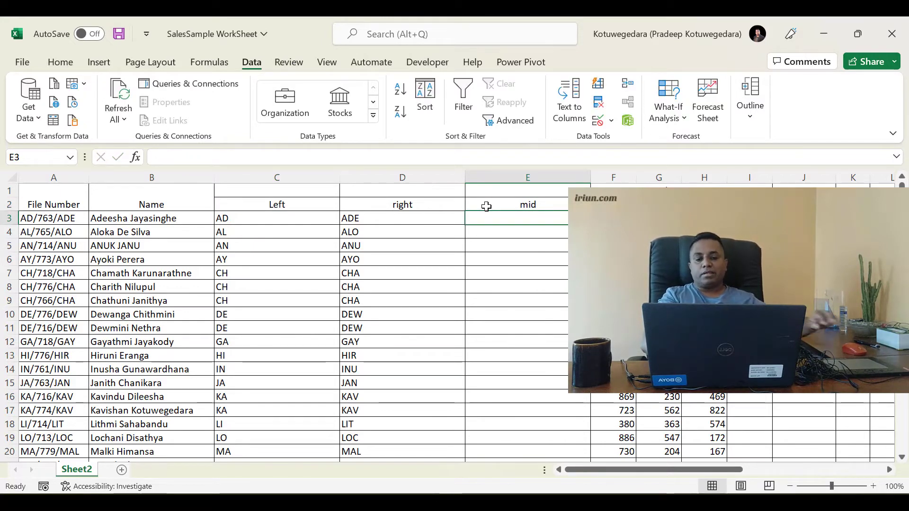
# Enter =MID(A3,4,3) in E3 to extract the file number's three middle characters, and fill it down the column
pyautogui.write('=')
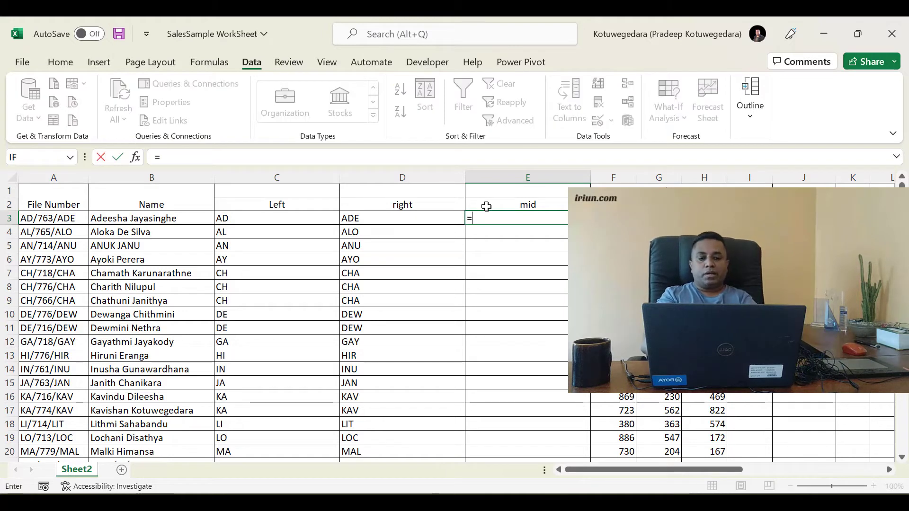
pyautogui.write('mid')
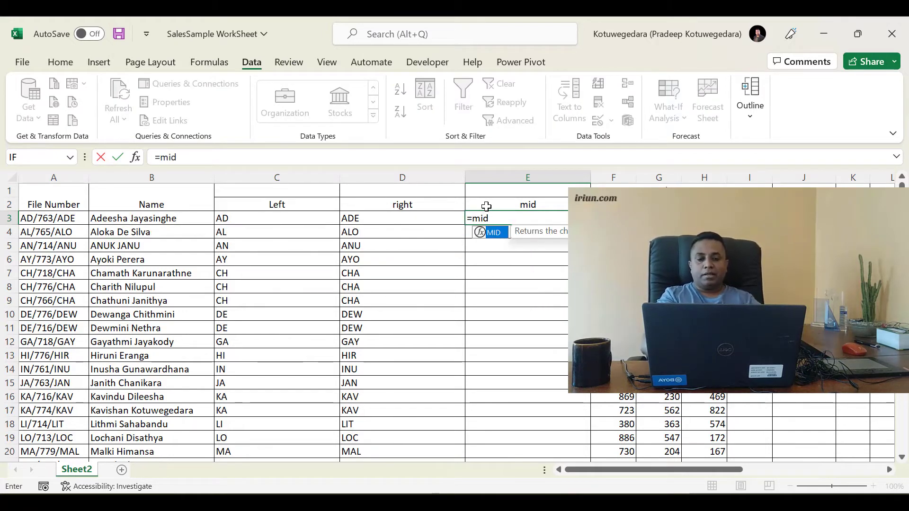
pyautogui.press('Tab')
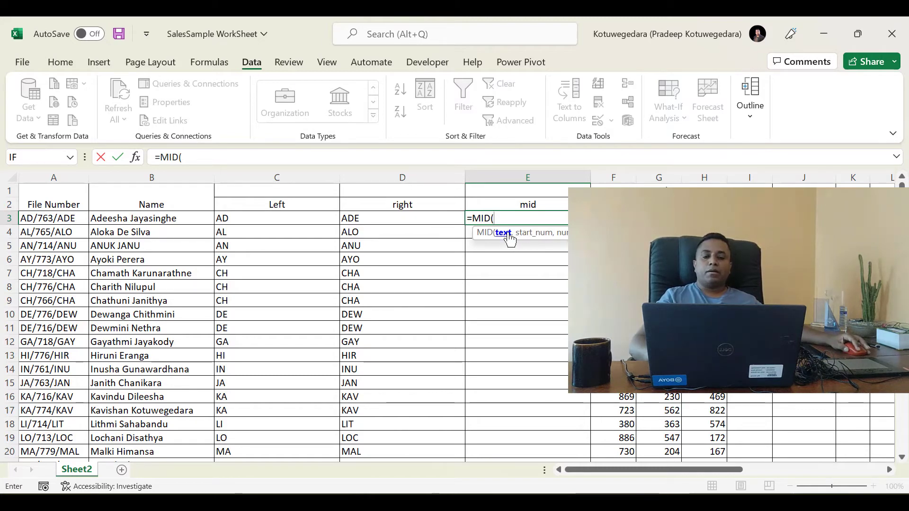
pyautogui.click(59, 218)
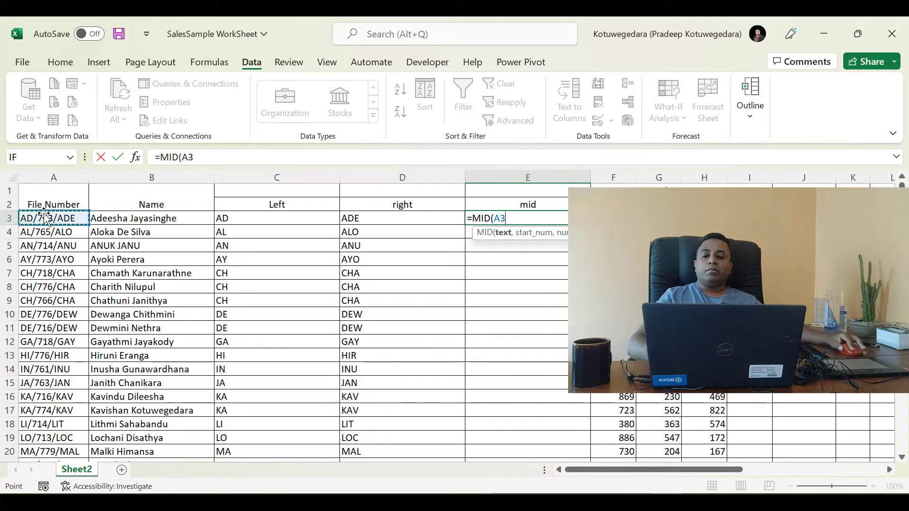
pyautogui.write(',')
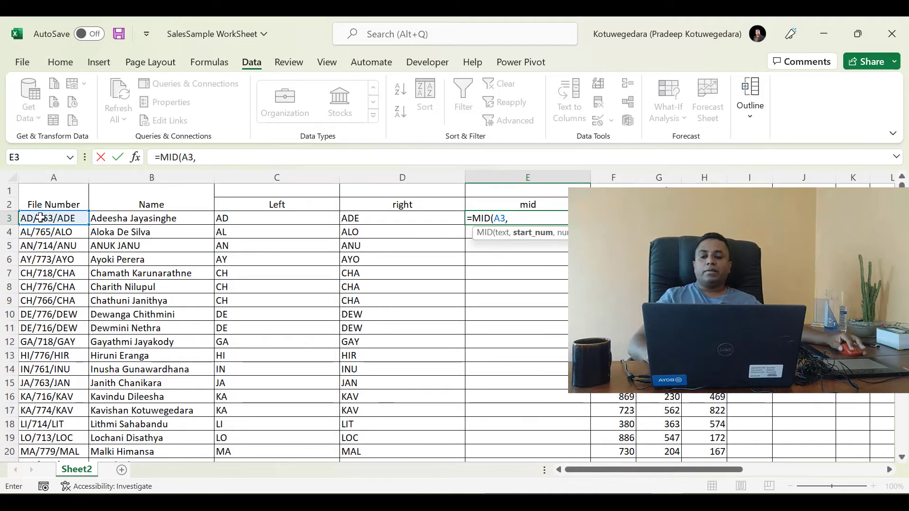
pyautogui.write('4')
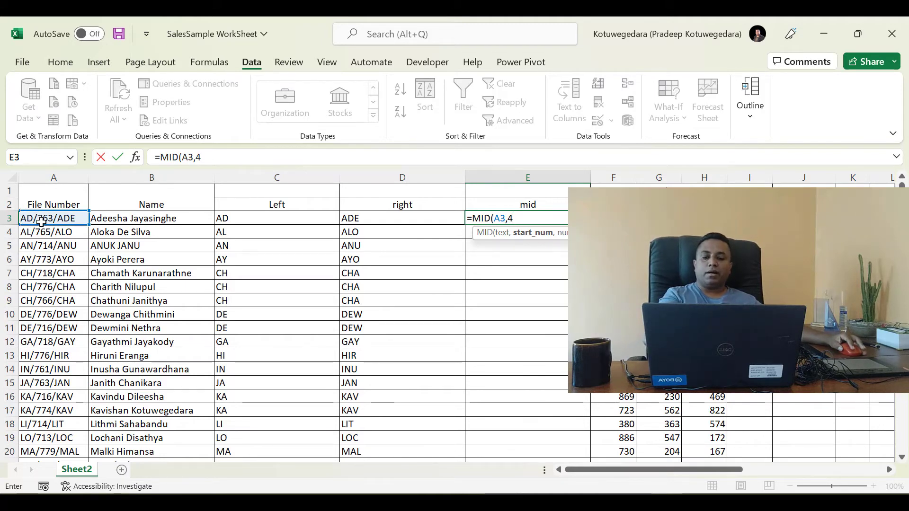
pyautogui.write(',')
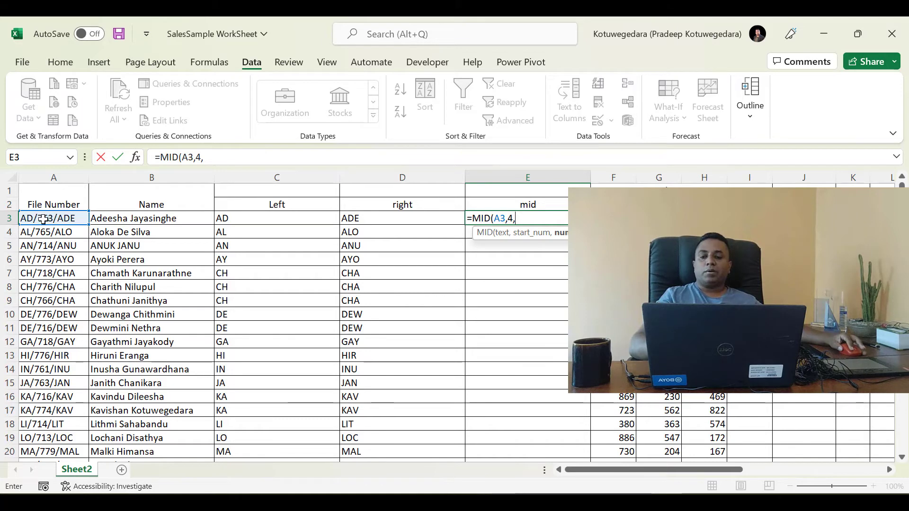
pyautogui.write('3)')
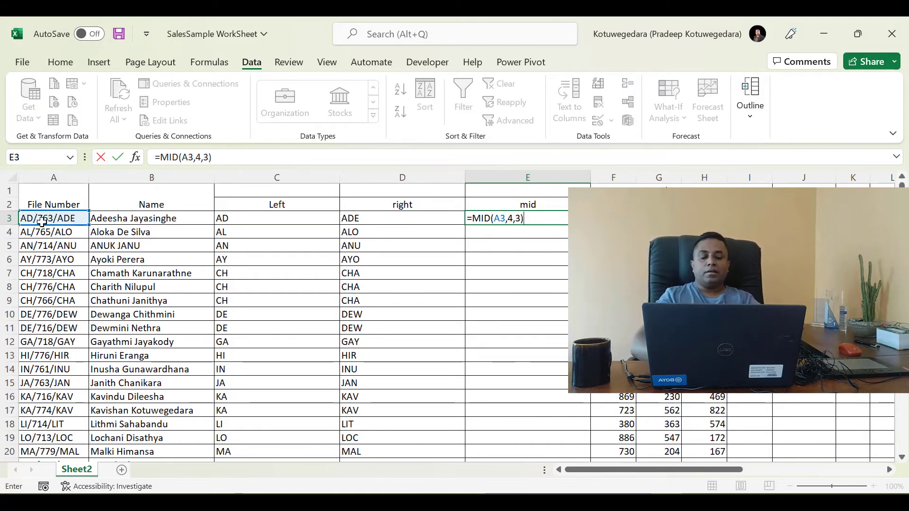
pyautogui.press('Return')
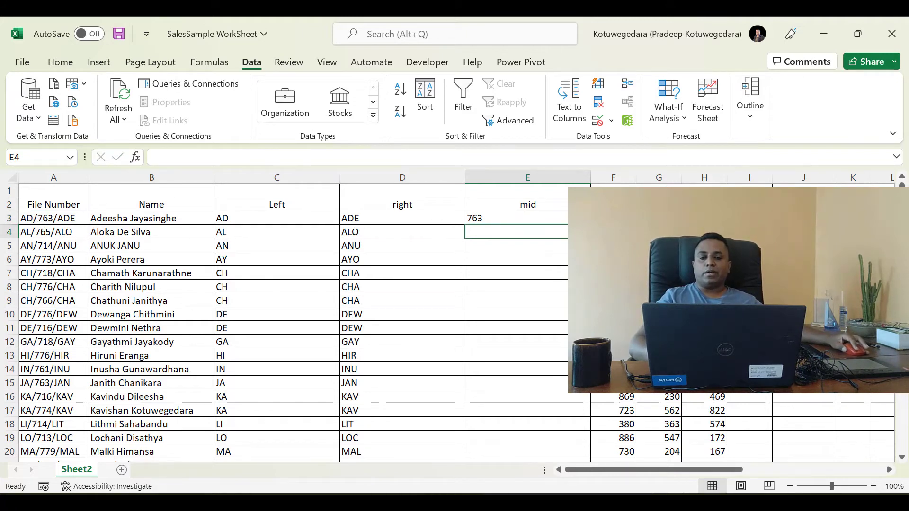
pyautogui.click(516, 218)
pyautogui.doubleClick(567, 225)
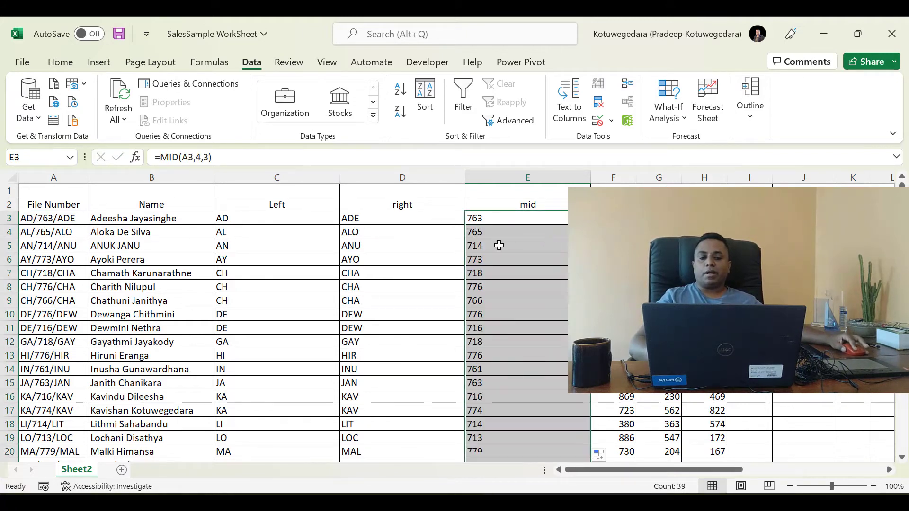
# Check the filled formulas in E4 and E5, and examine the text and start number arguments of E3's MID formula
pyautogui.click(497, 232)
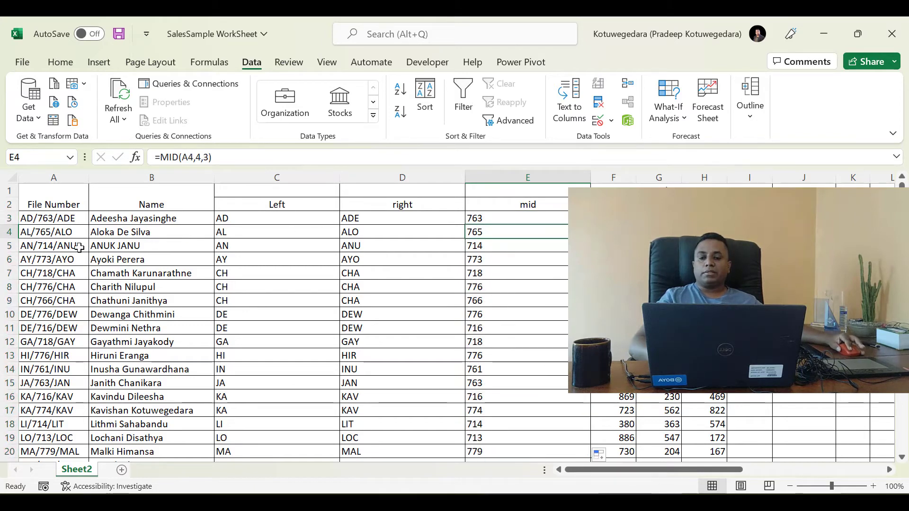
pyautogui.click(475, 245)
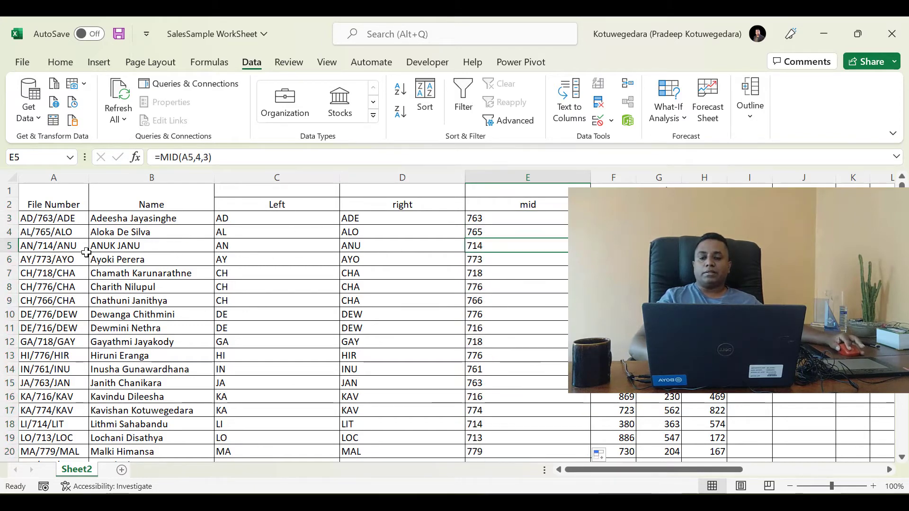
pyautogui.click(480, 221)
pyautogui.doubleClick(493, 218)
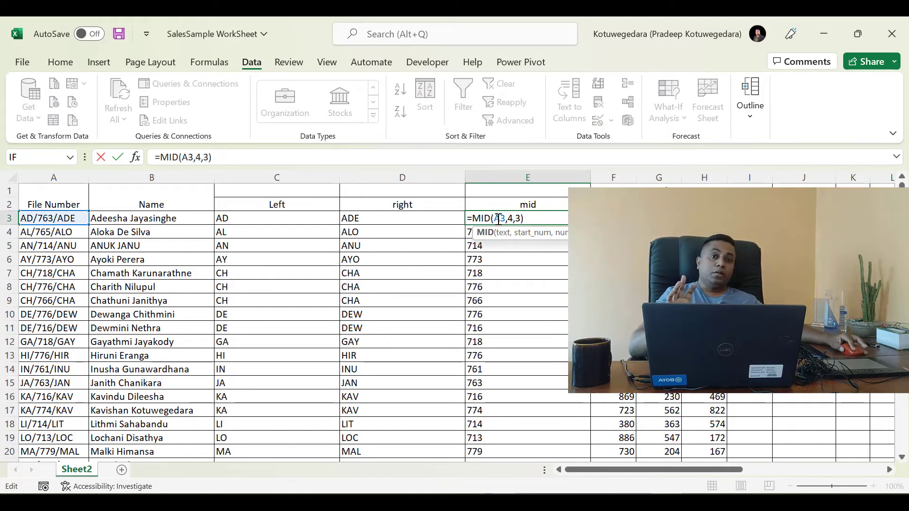
pyautogui.doubleClick(498, 220)
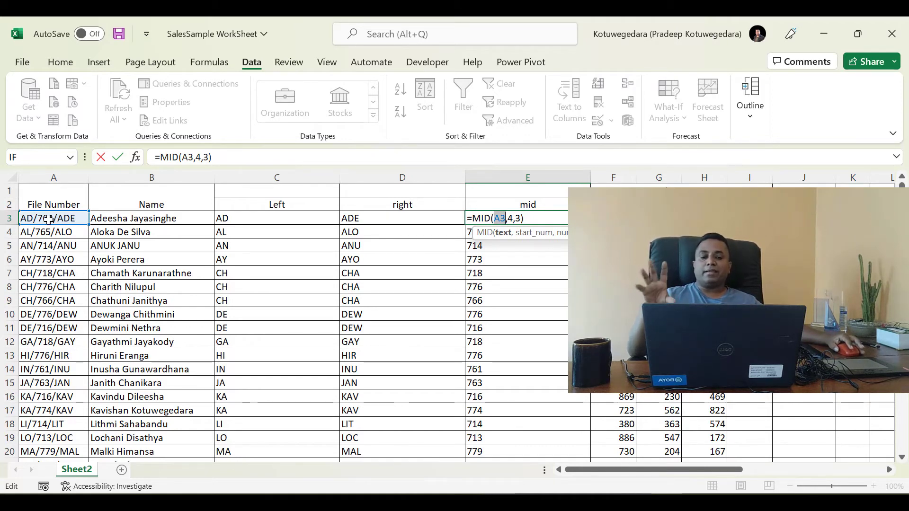
pyautogui.click(510, 218)
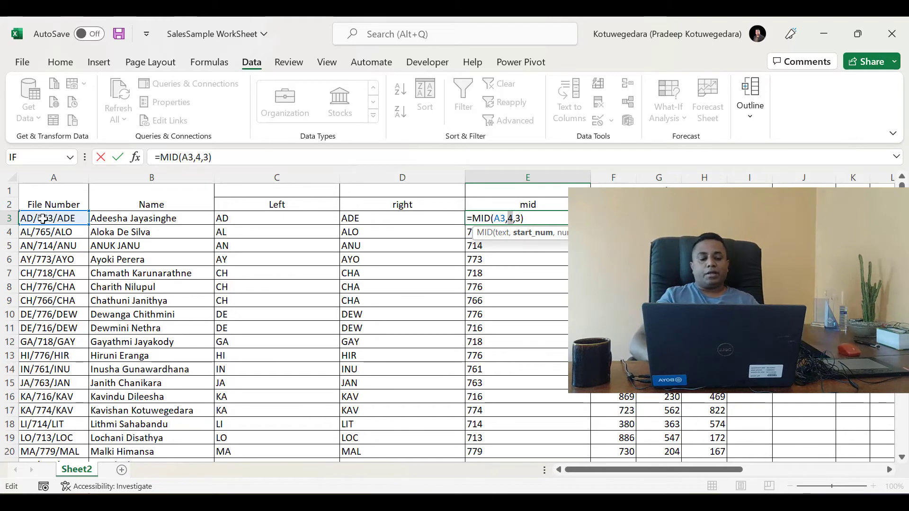
pyautogui.press('Return')
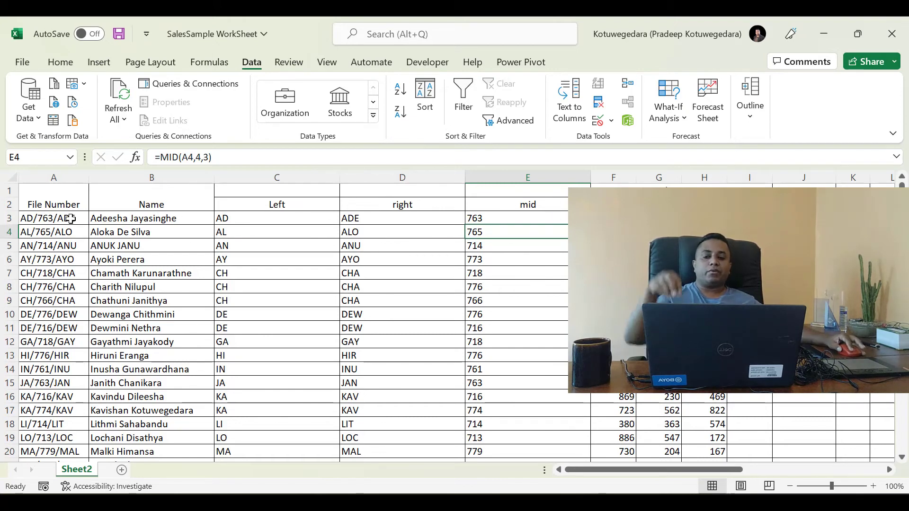
# Insert a new blank column before column F, right after the "mid" column
pyautogui.click(610, 177)
pyautogui.rightClick(610, 178)
pyautogui.click(649, 320)
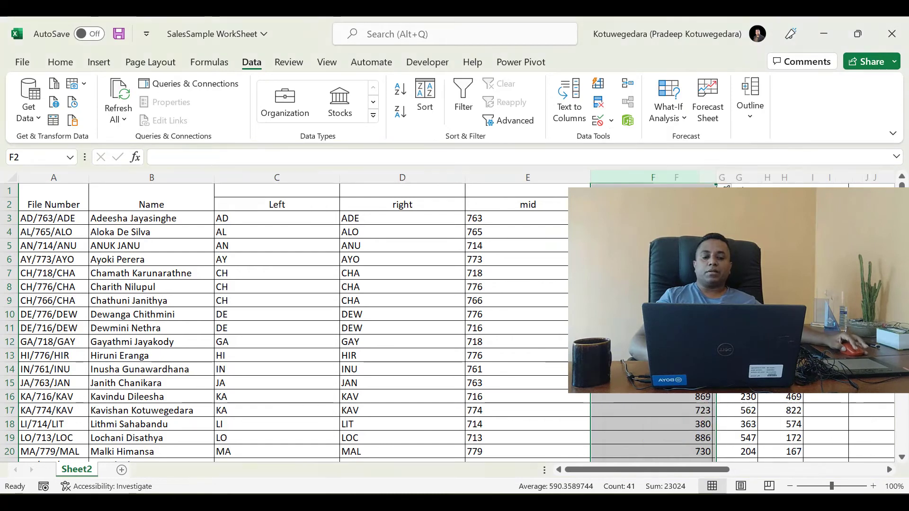
# Enter =MID(A3,2,1) in F3 to extract the file number's second character, and fill it down the column
pyautogui.click(653, 218)
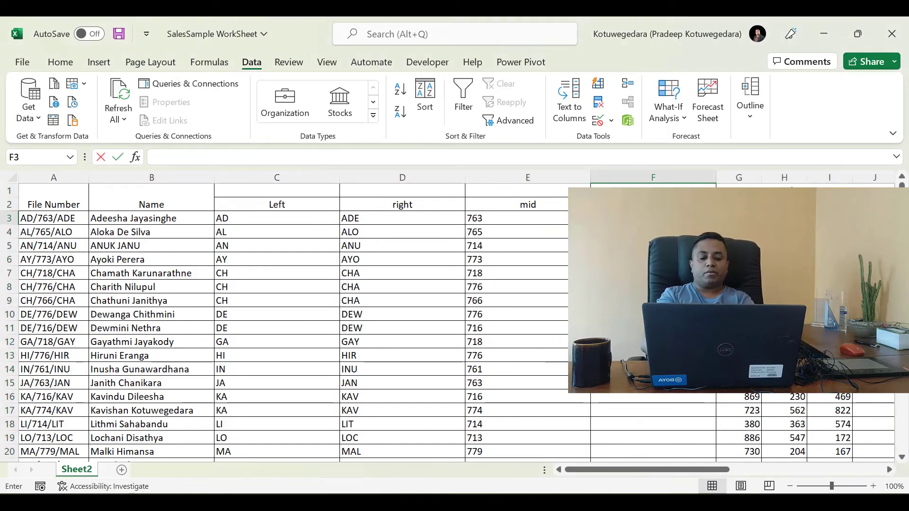
pyautogui.write('=mid(')
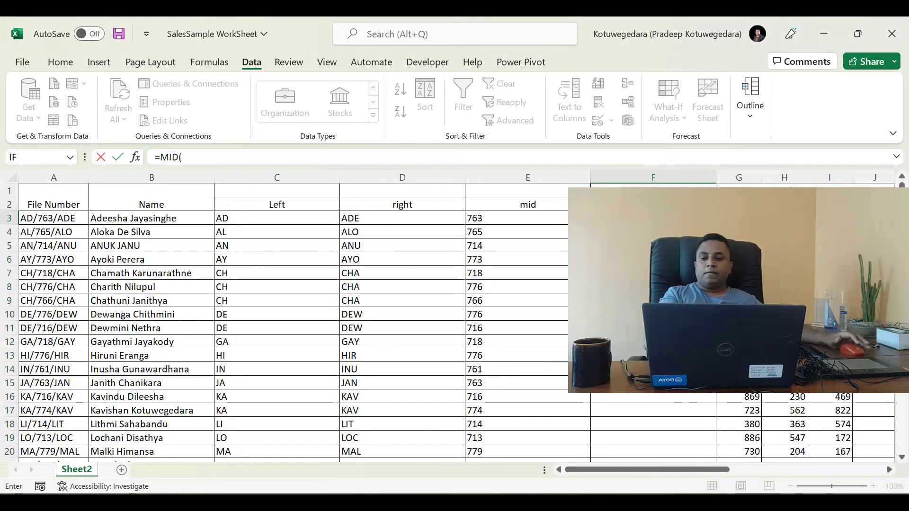
pyautogui.click(42, 217)
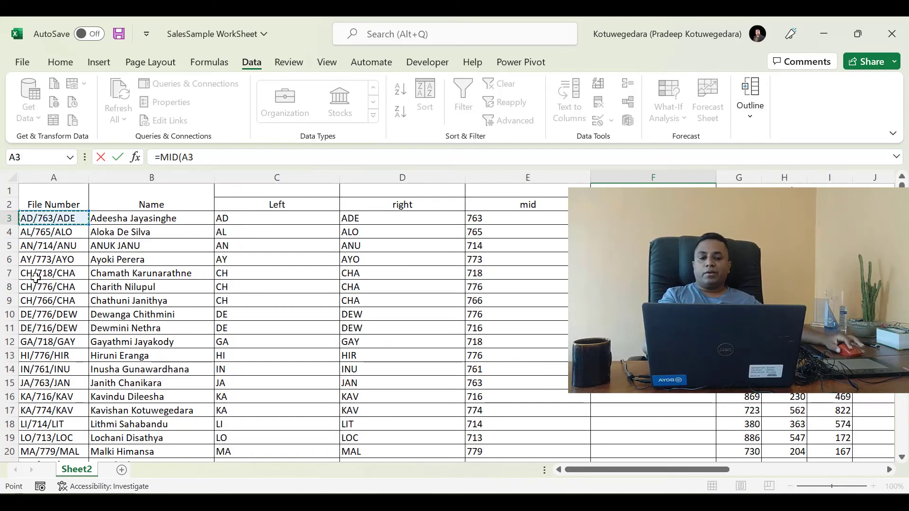
pyautogui.write(',2')
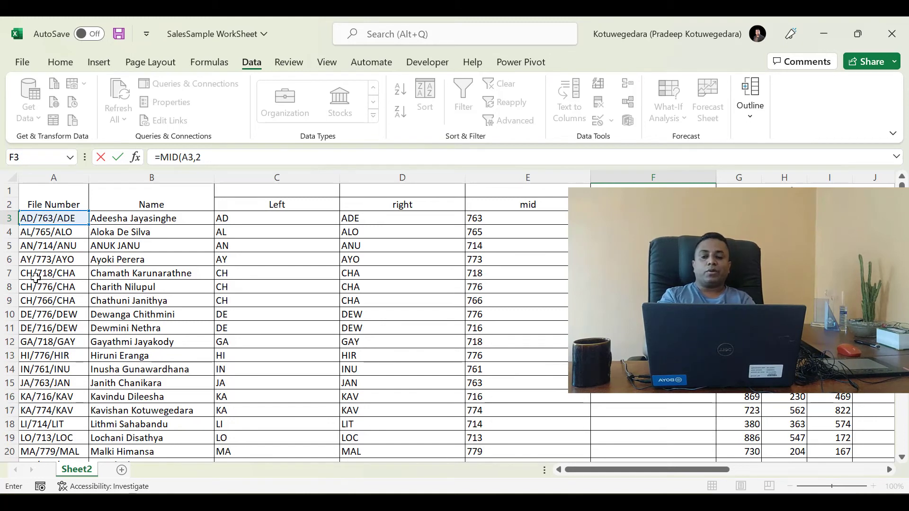
pyautogui.write(',')
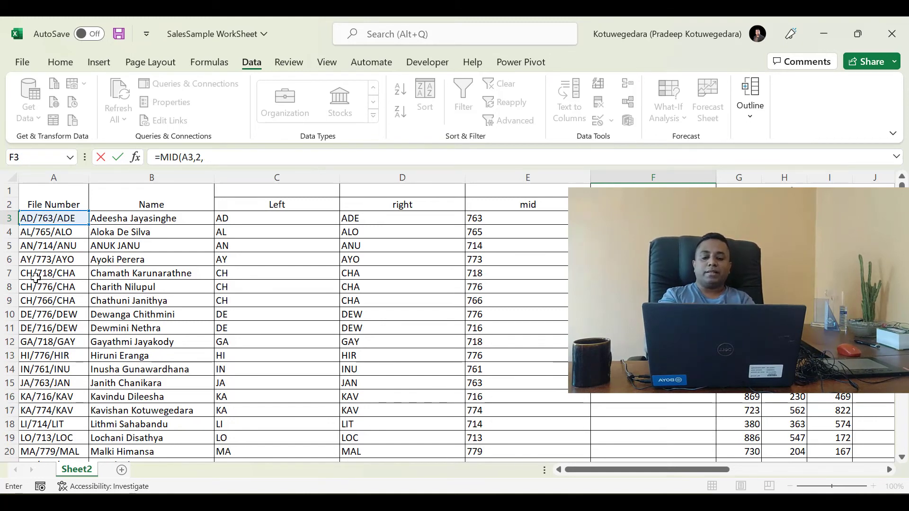
pyautogui.write('1)')
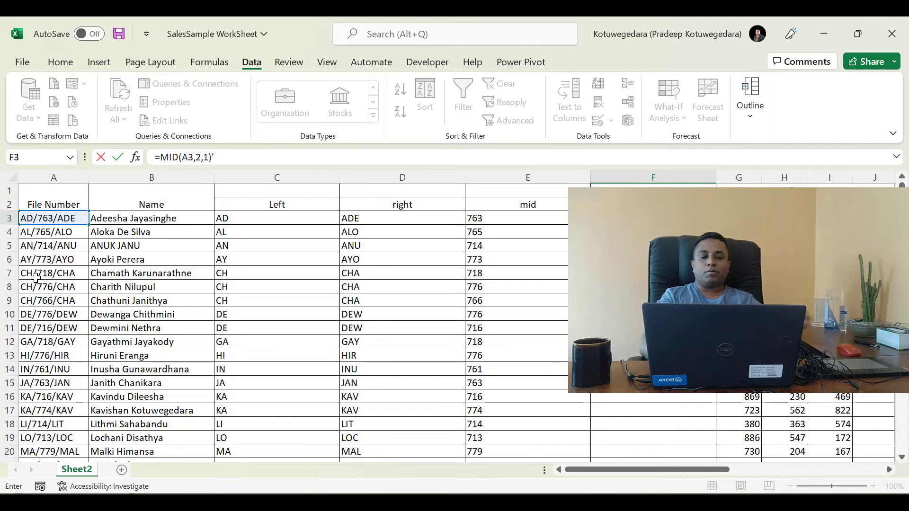
pyautogui.press('Return')
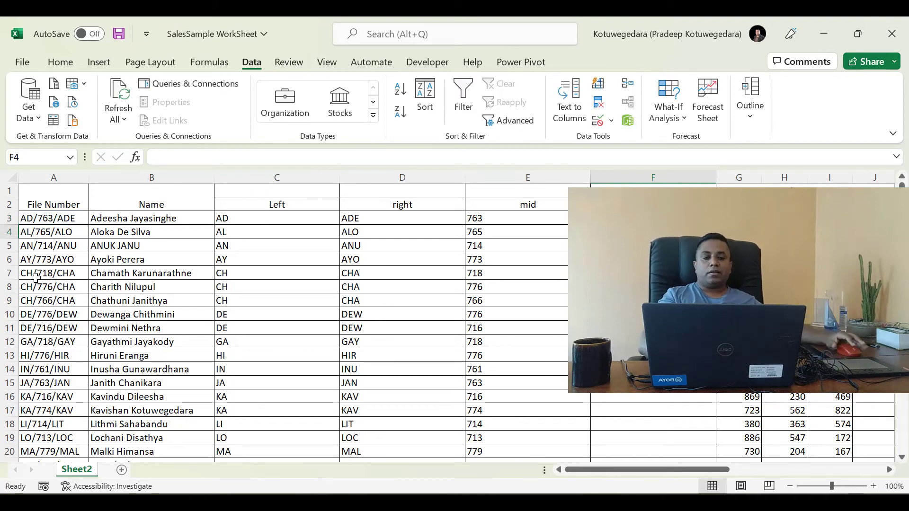
pyautogui.click(654, 218)
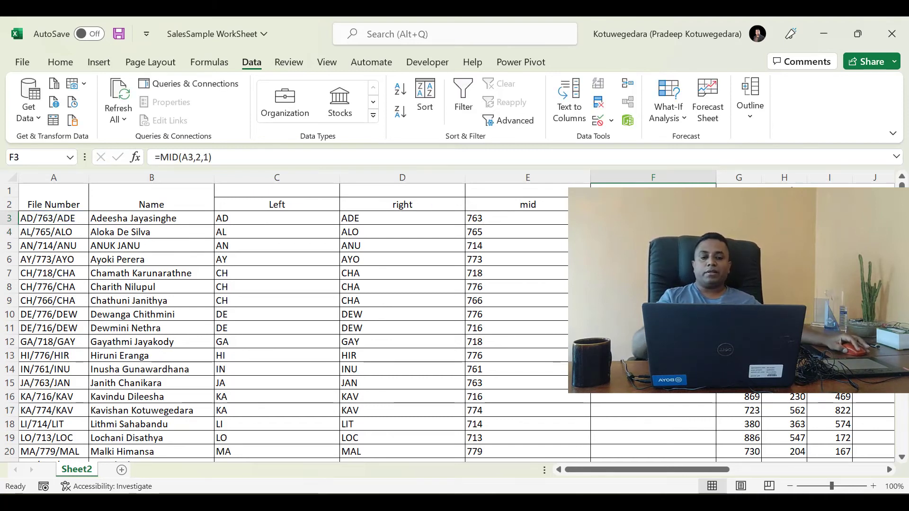
pyautogui.doubleClick(716, 225)
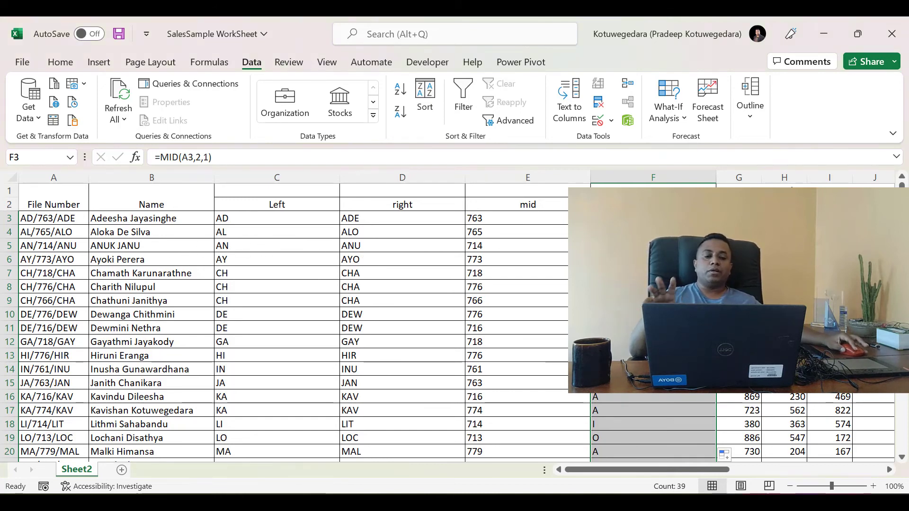
# Open the MID formula in F3 for editing
pyautogui.press('F2')
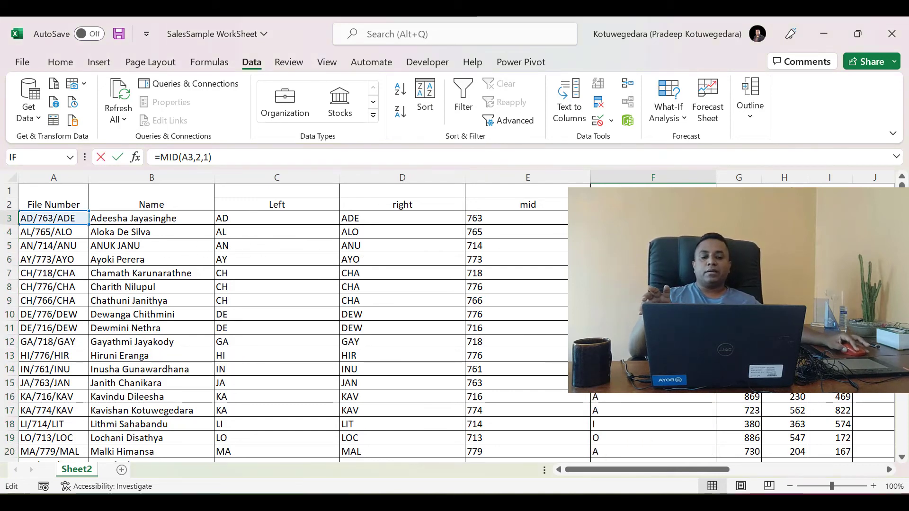